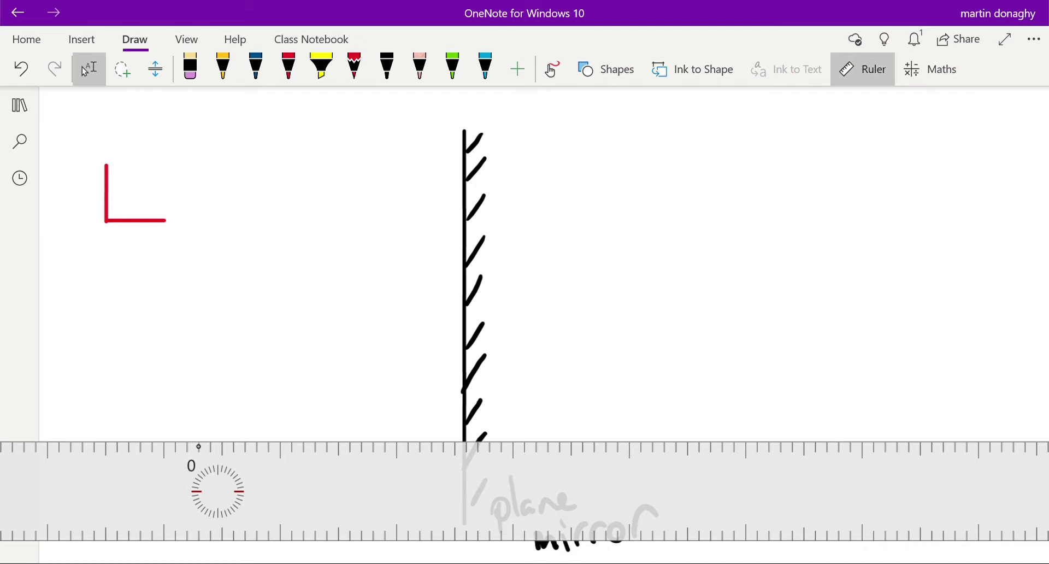
# - Mark the L's right end with a red dot labelled P1 and, along the ruler, place its red image dot equally far behind the mirror
pyautogui.click(289, 68)
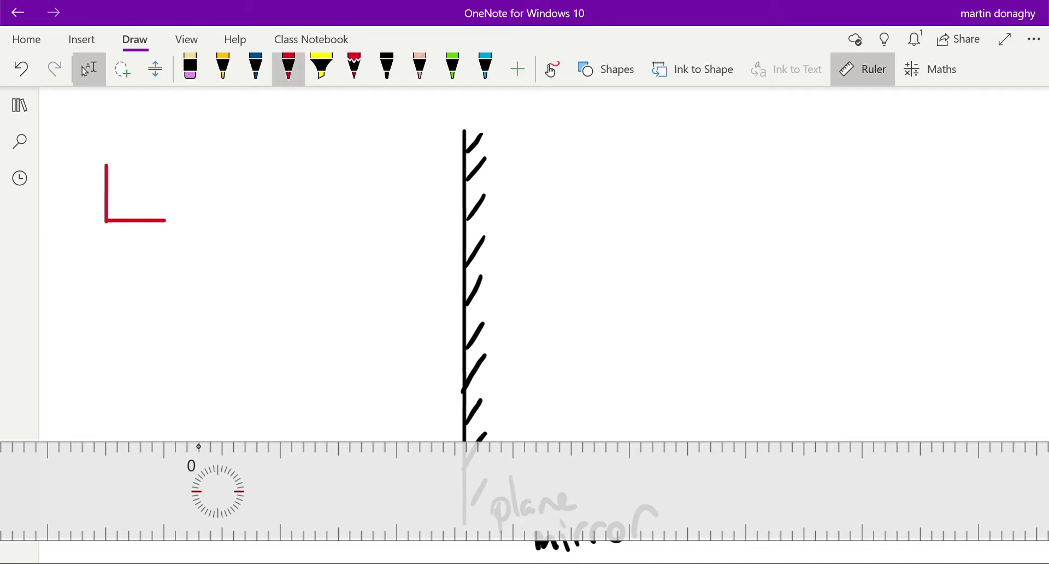
pyautogui.moveTo(166, 220); pyautogui.dragTo(179, 265)
pyautogui.moveTo(217, 491); pyautogui.dragTo(427, 271)
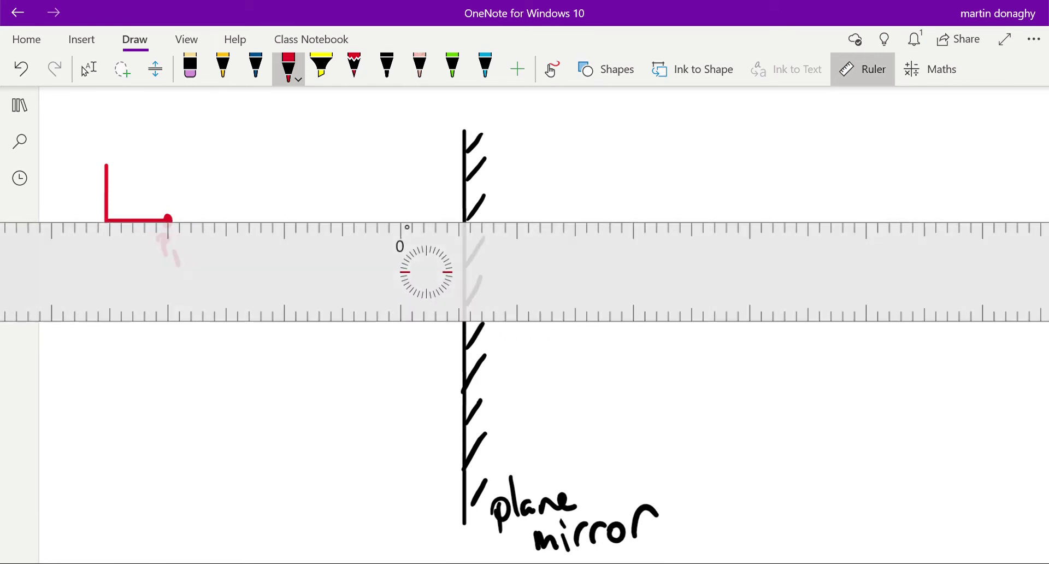
pyautogui.click(86, 69)
pyautogui.click(289, 68)
pyautogui.moveTo(426, 272); pyautogui.dragTo(724, 266)
pyautogui.click(85, 69)
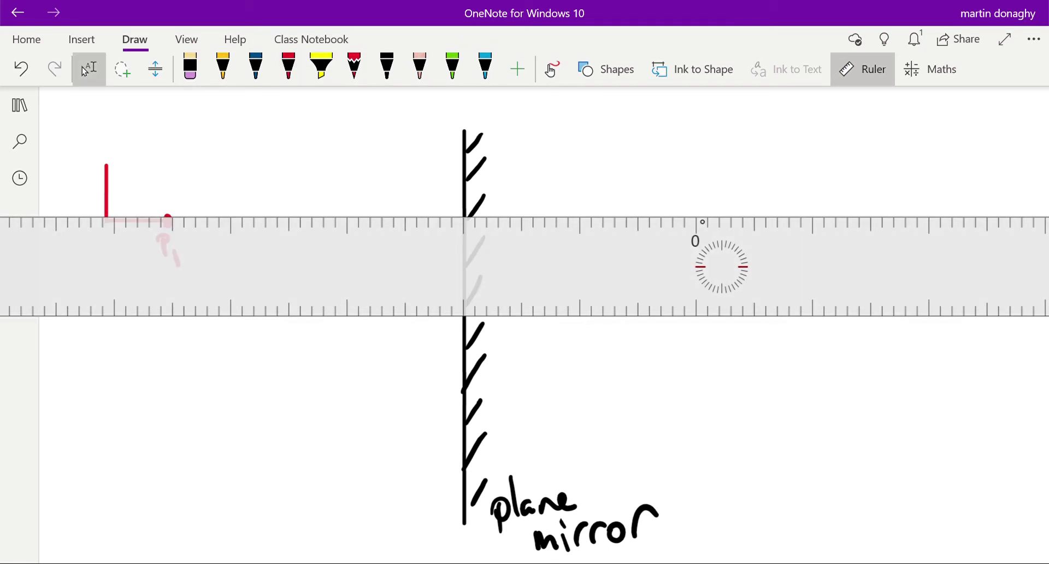
pyautogui.click(757, 215)
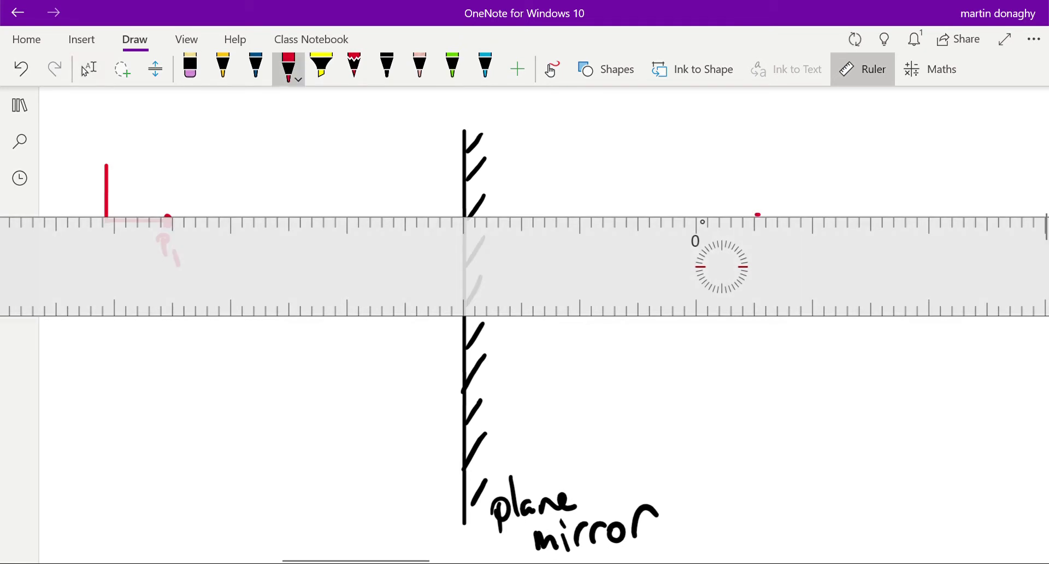
# - Move the ruler clear of the red image dot, enlarge the dot and label it P1' in red
pyautogui.moveTo(722, 266); pyautogui.dragTo(707, 435)
pyautogui.click(88, 69)
pyautogui.click(288, 68)
pyautogui.moveTo(757, 211)
pyautogui.mouseDown()
pyautogui.moveTo(754, 243)
pyautogui.moveTo(766, 266)
pyautogui.mouseUp()
pyautogui.moveTo(771, 227); pyautogui.dragTo(770, 239)
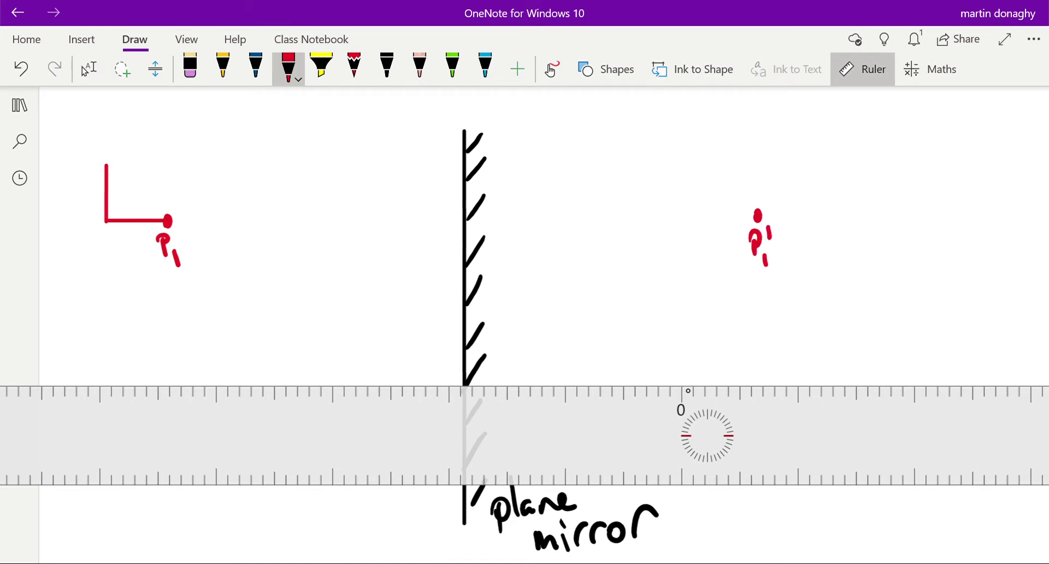
# - Mark the L's corner with a blue dot and label it P2
pyautogui.moveTo(708, 435); pyautogui.dragTo(729, 321)
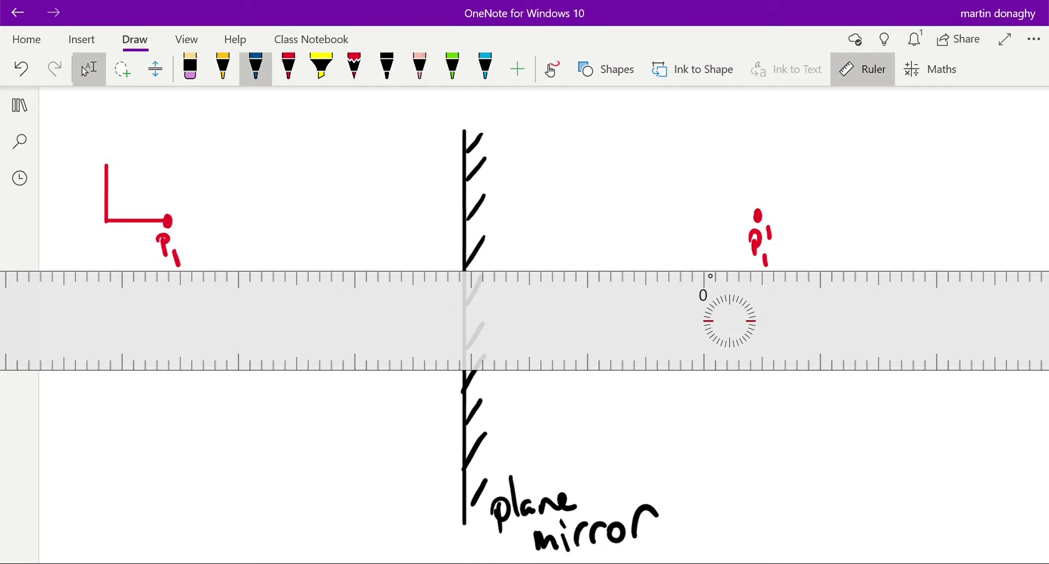
pyautogui.moveTo(107, 219)
pyautogui.mouseDown()
pyautogui.moveTo(100, 253)
pyautogui.moveTo(121, 268)
pyautogui.mouseUp()
pyautogui.moveTo(730, 321); pyautogui.dragTo(731, 386)
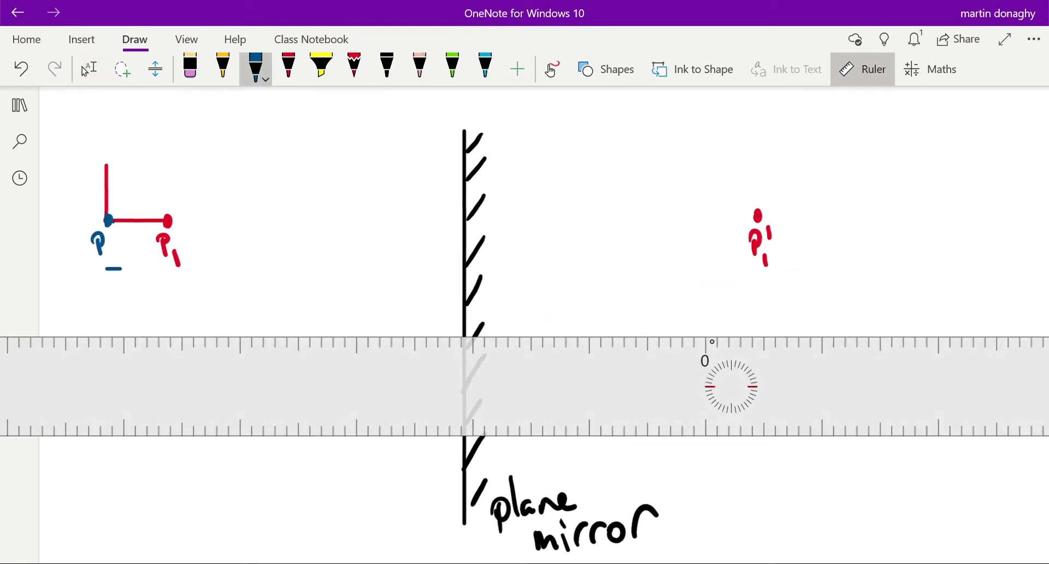
pyautogui.click(89, 69)
pyautogui.click(256, 67)
pyautogui.moveTo(103, 257); pyautogui.dragTo(108, 268)
# - Align the ruler horizontally with P2, place its blue image dot equally far behind the mirror and label it P2'
pyautogui.moveTo(731, 387)
pyautogui.mouseDown()
pyautogui.moveTo(740, 306)
pyautogui.moveTo(756, 277)
pyautogui.moveTo(723, 268)
pyautogui.mouseUp()
pyautogui.click(87, 69)
pyautogui.click(256, 69)
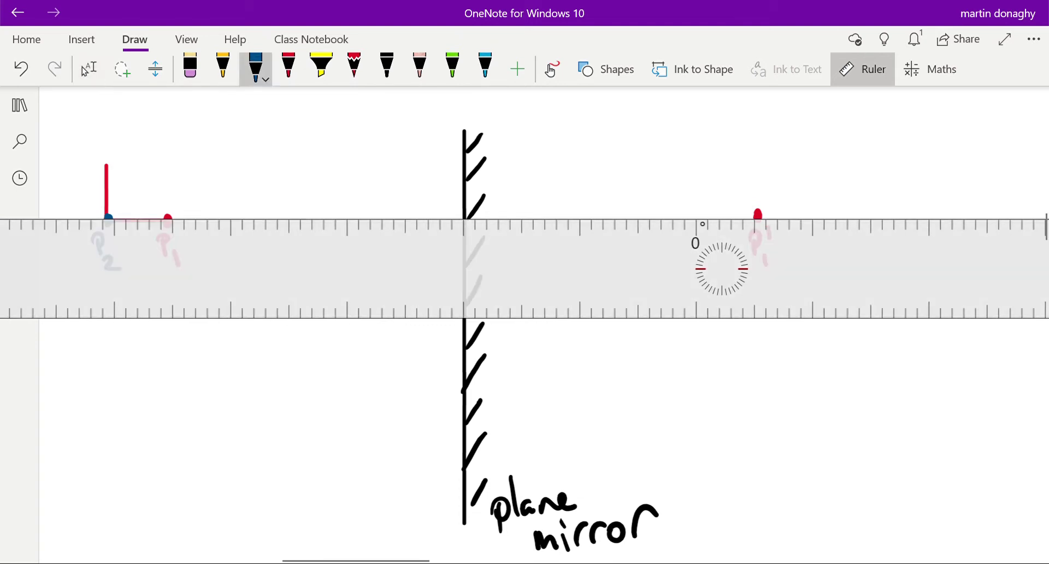
pyautogui.moveTo(722, 269)
pyautogui.mouseDown()
pyautogui.moveTo(737, 271)
pyautogui.moveTo(722, 266)
pyautogui.mouseUp()
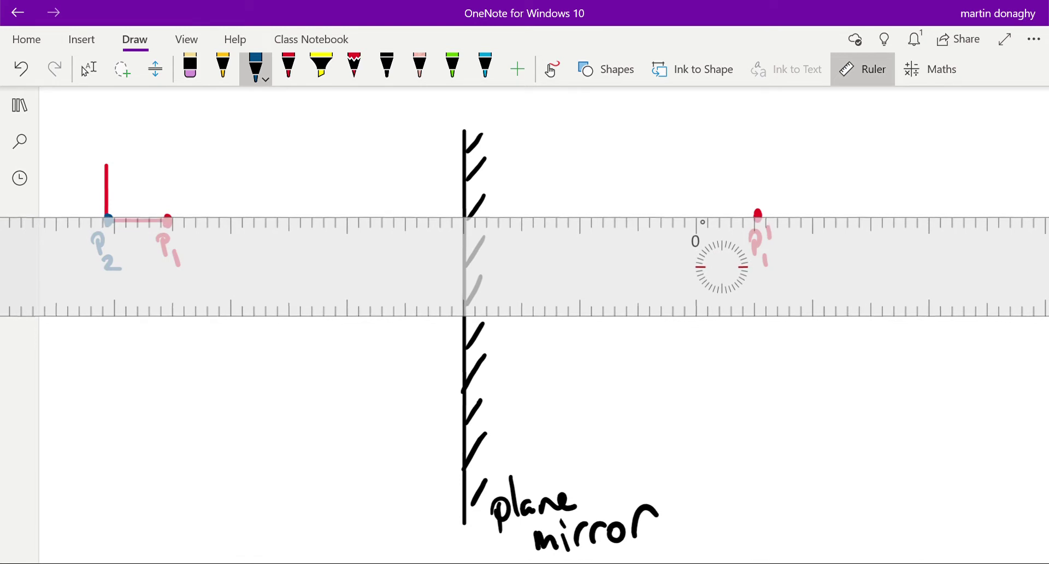
pyautogui.click(86, 69)
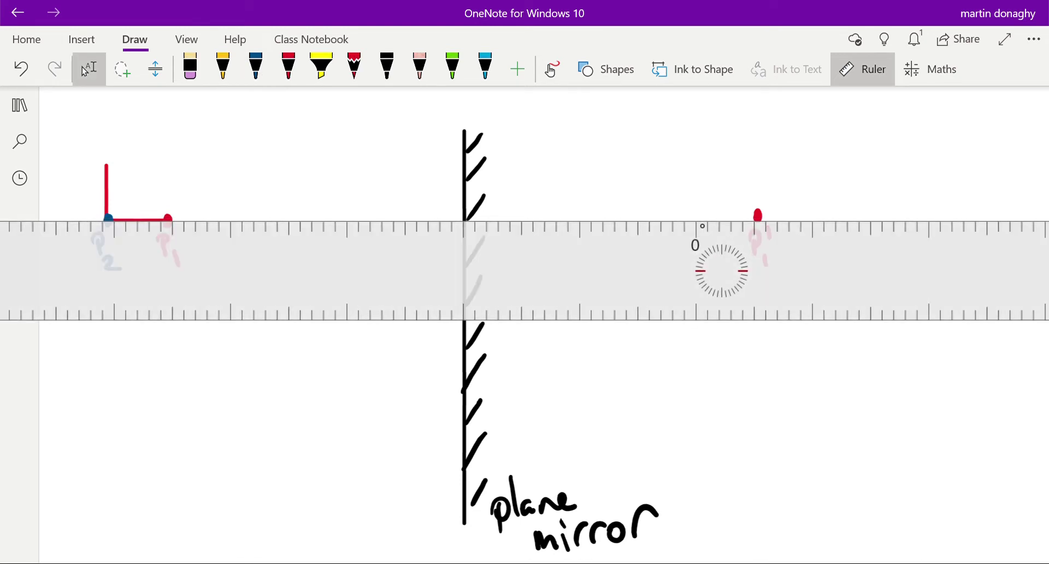
pyautogui.click(256, 69)
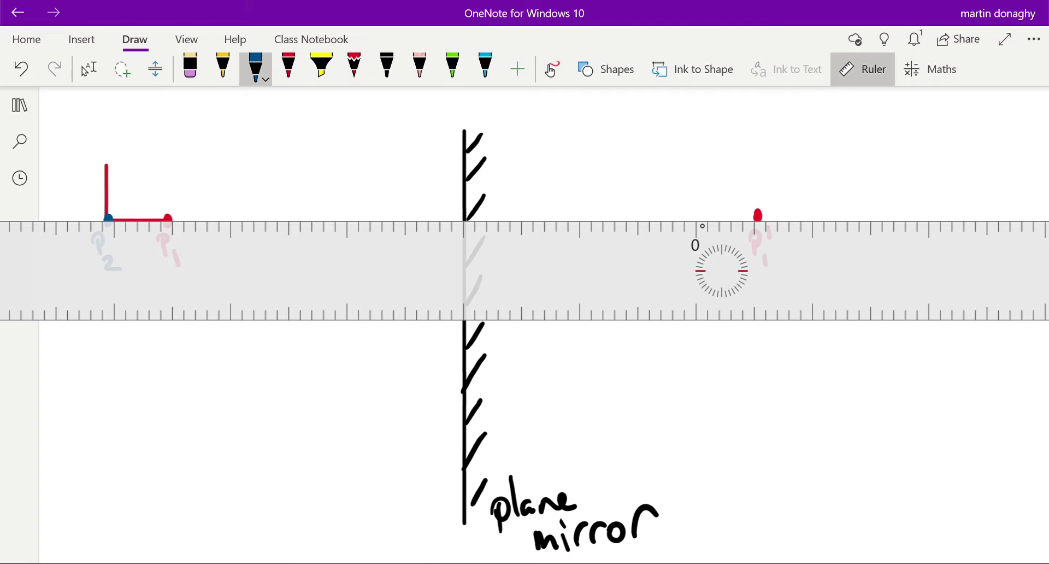
pyautogui.moveTo(525, 271); pyautogui.dragTo(520, 380)
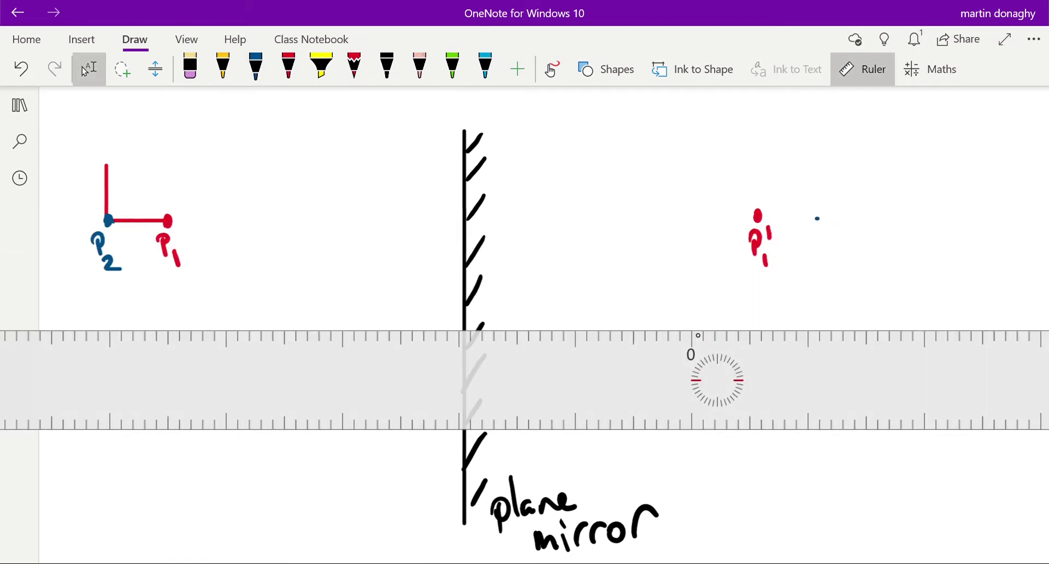
pyautogui.moveTo(814, 253)
pyautogui.mouseDown()
pyautogui.moveTo(815, 270)
pyautogui.moveTo(814, 258)
pyautogui.moveTo(831, 274)
pyautogui.mouseUp()
pyautogui.moveTo(828, 234); pyautogui.dragTo(831, 243)
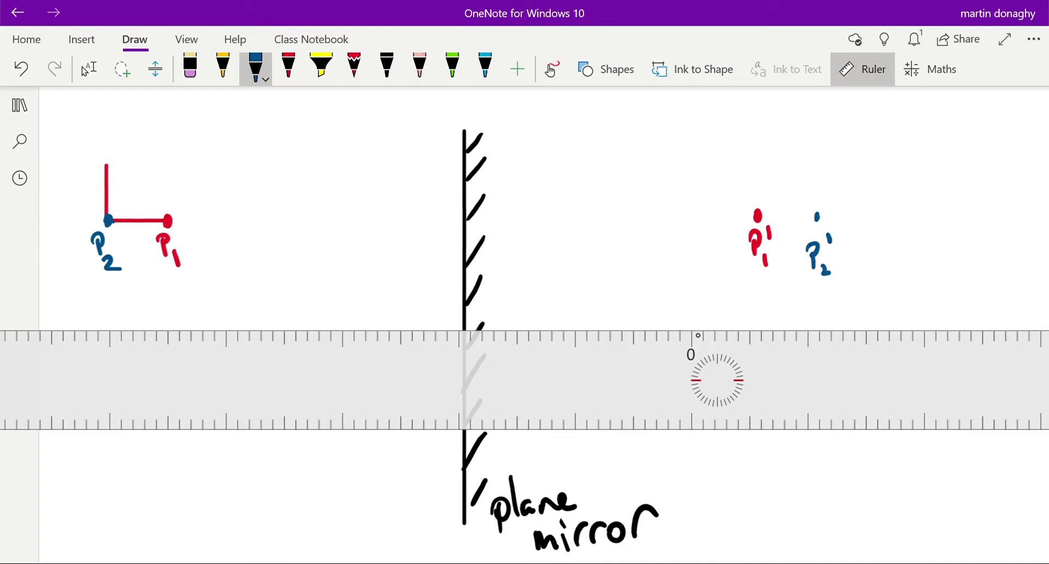
# - Mark the upper end of the L's vertical stroke with a yellow dot and label it P3
pyautogui.click(223, 69)
pyautogui.click(108, 163)
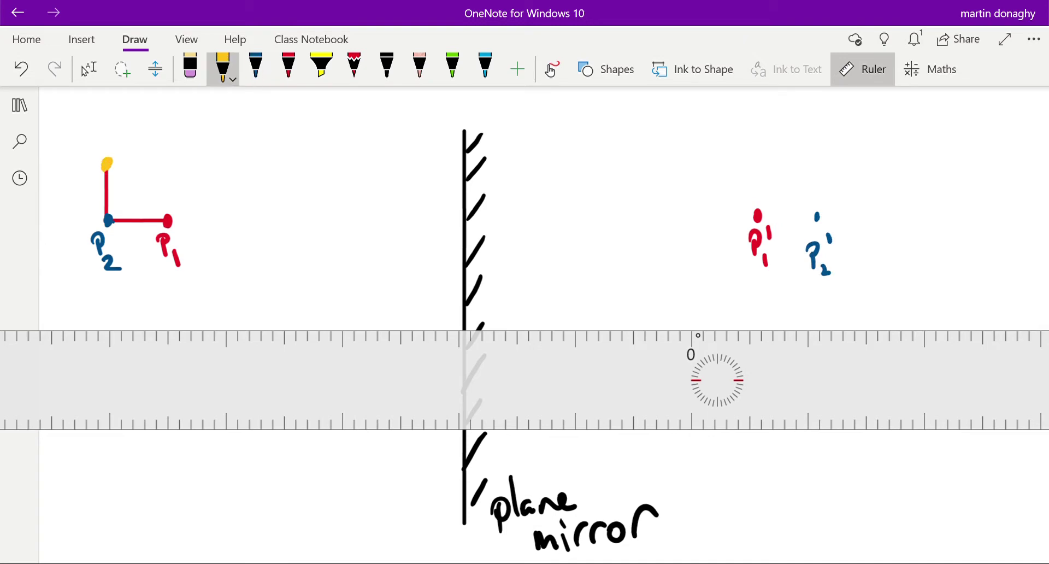
pyautogui.moveTo(70, 146); pyautogui.dragTo(76, 166)
pyautogui.moveTo(67, 148); pyautogui.dragTo(85, 185)
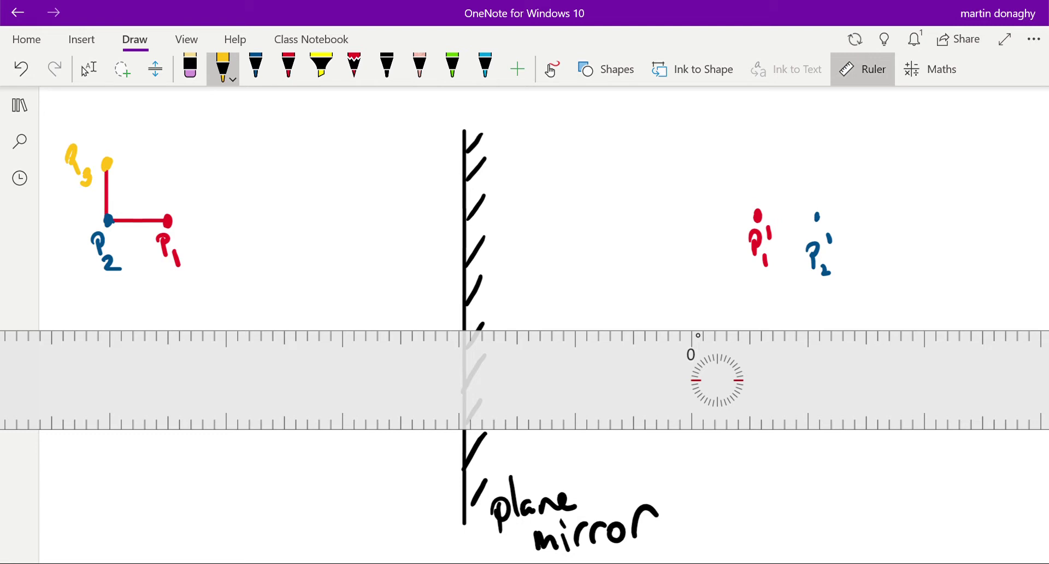
# - Align the ruler with P3 and place its yellow image dot above P2', equally far behind the mirror
pyautogui.moveTo(717, 380); pyautogui.dragTo(714, 214)
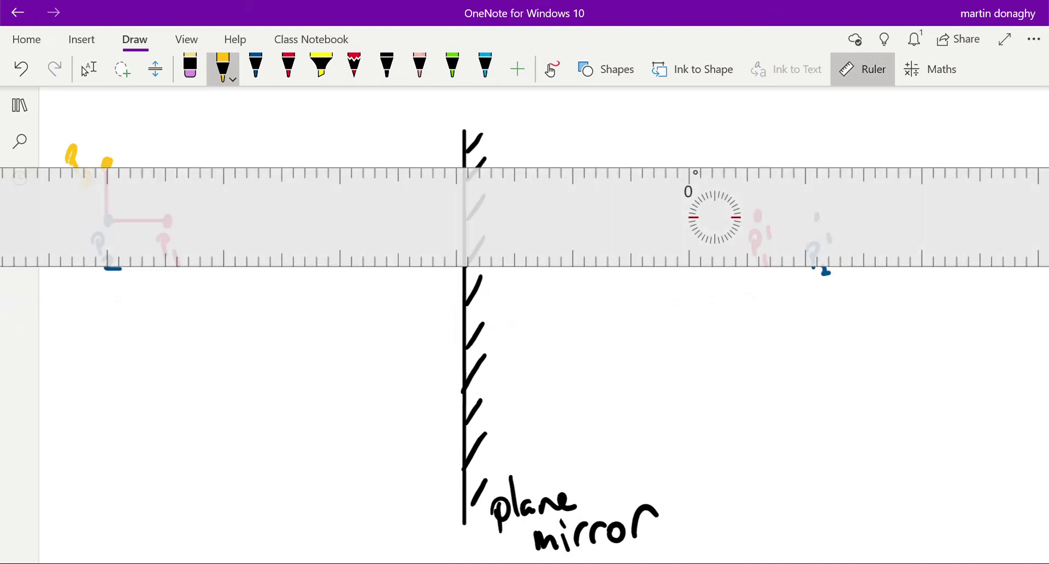
pyautogui.click(85, 70)
pyautogui.moveTo(715, 217); pyautogui.dragTo(712, 216)
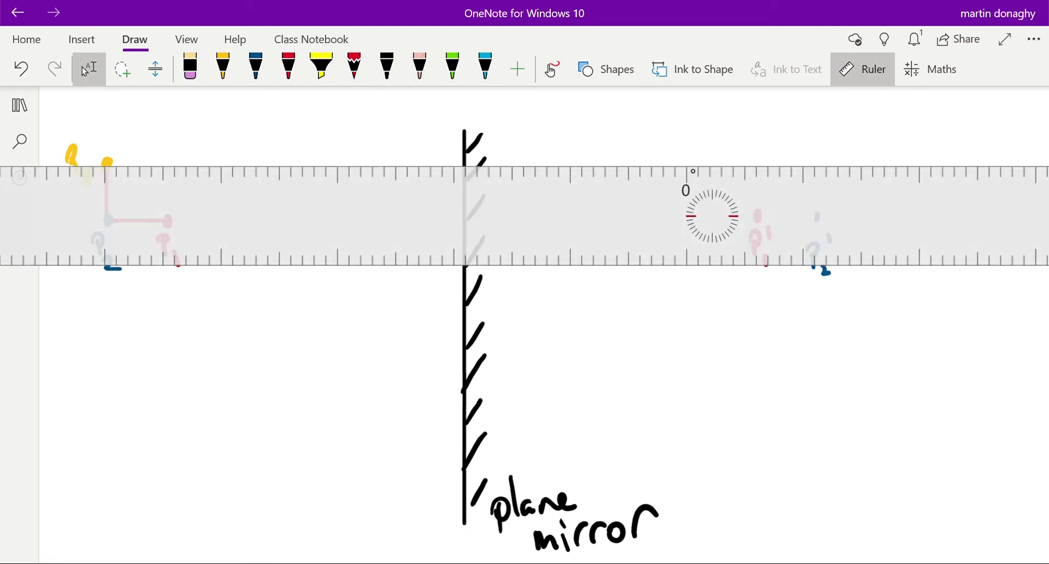
pyautogui.click(223, 69)
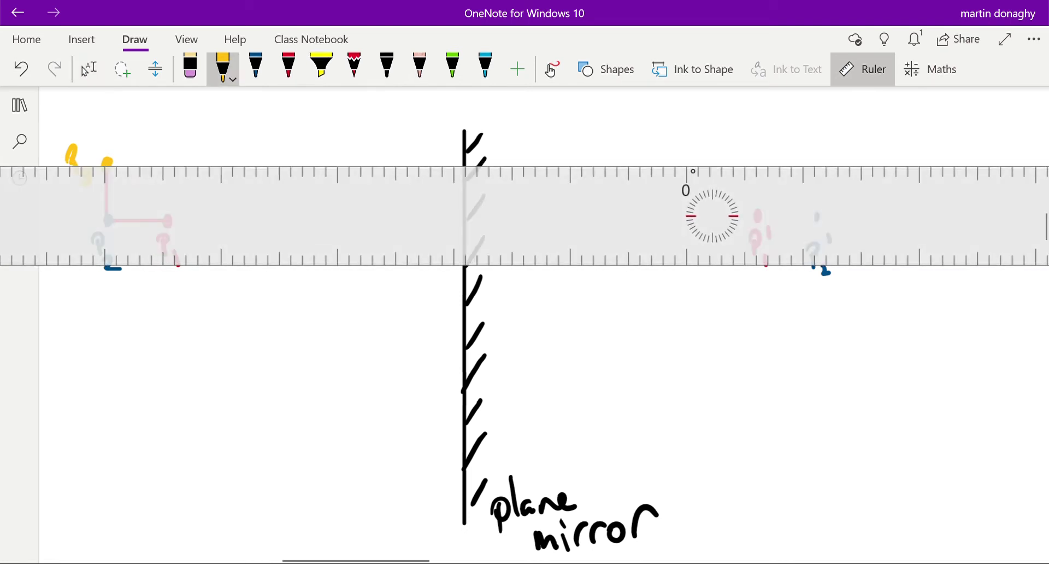
pyautogui.moveTo(712, 216); pyautogui.dragTo(724, 213)
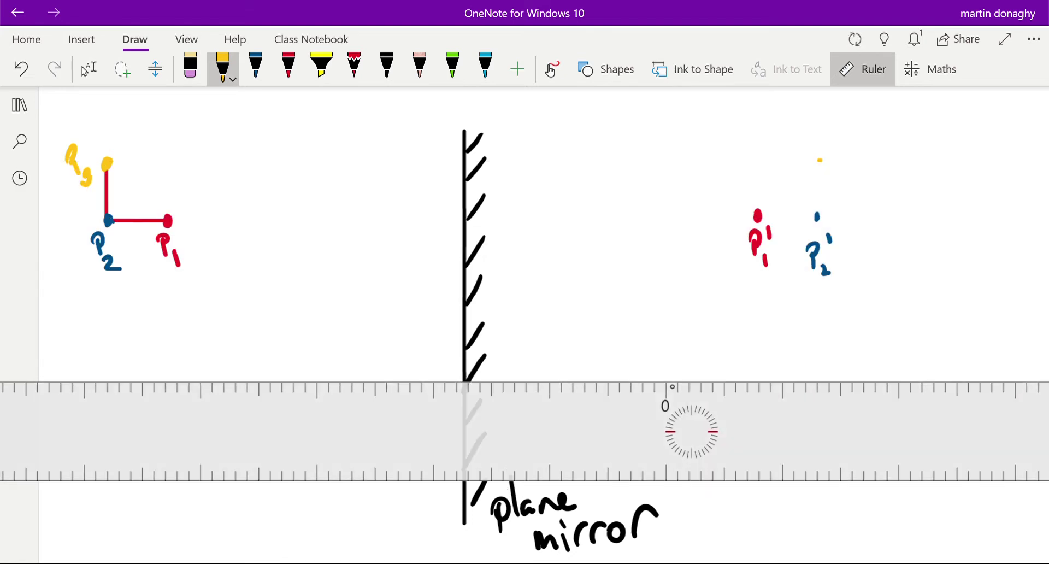
# - Draw a straight black line along the ruler from P1' to P2'
pyautogui.click(86, 70)
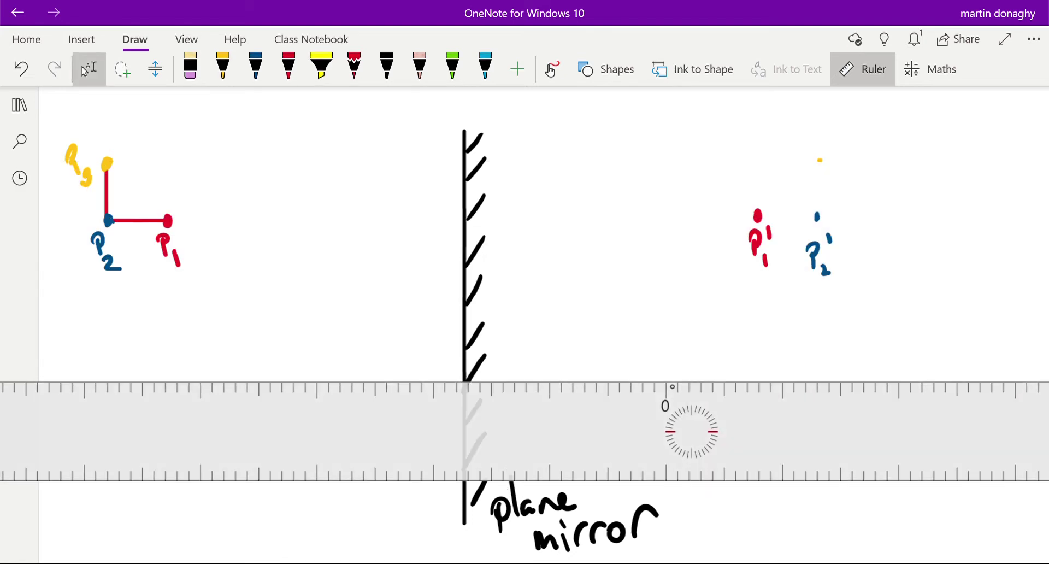
pyautogui.click(387, 69)
pyautogui.moveTo(692, 432); pyautogui.dragTo(703, 296)
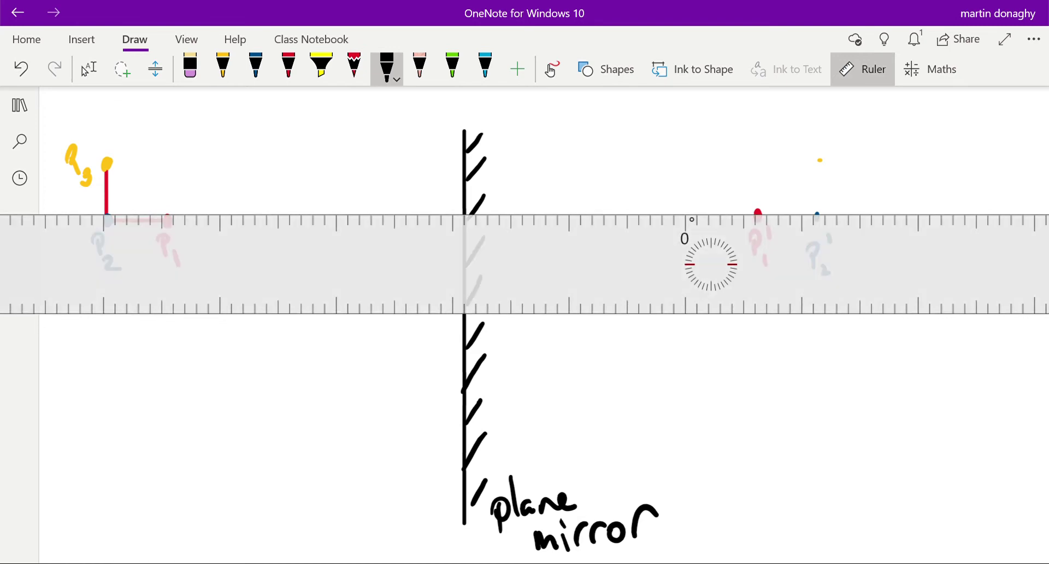
pyautogui.click(86, 70)
pyautogui.click(387, 65)
pyautogui.moveTo(757, 212); pyautogui.dragTo(819, 213)
# - Try to draw a black line from P2' up to the yellow image dot with the ruler at 89°, and undo it
pyautogui.moveTo(711, 265); pyautogui.dragTo(769, 250)
pyautogui.click(86, 69)
pyautogui.click(387, 65)
pyautogui.moveTo(820, 220); pyautogui.dragTo(819, 160)
pyautogui.moveTo(769, 250); pyautogui.dragTo(753, 359)
pyautogui.click(86, 69)
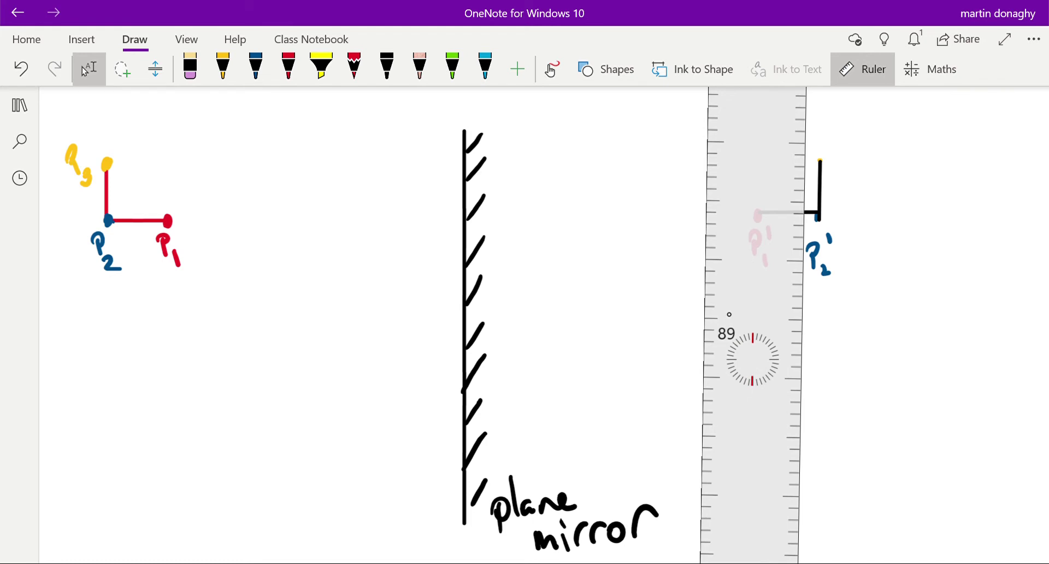
pyautogui.hotkey('ctrl', 'z')
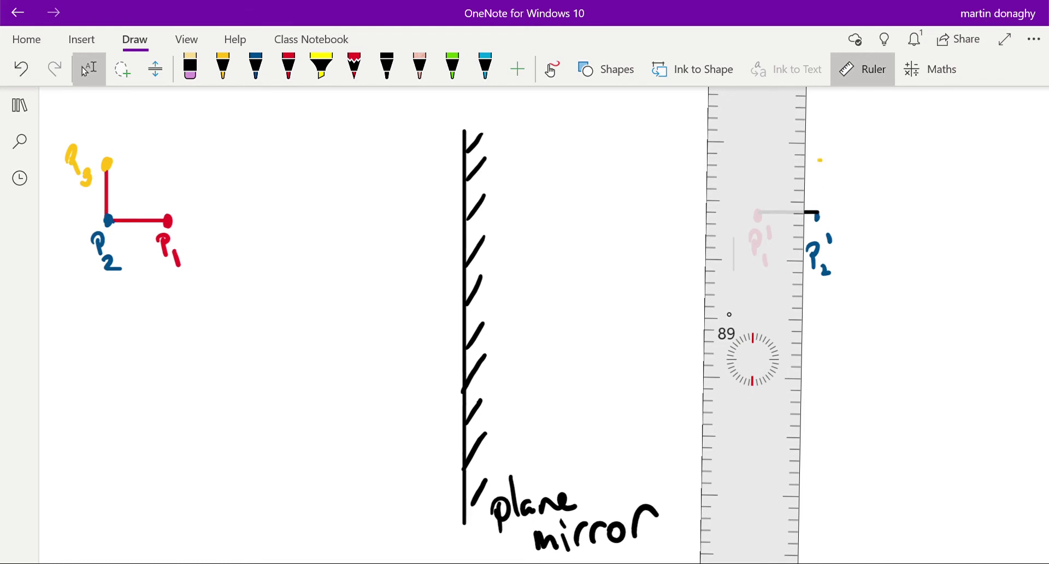
# - Realign the 89° ruler with P2' and the yellow dot, draw the black vertical line between them and hide the ruler
pyautogui.moveTo(753, 360); pyautogui.dragTo(762, 358)
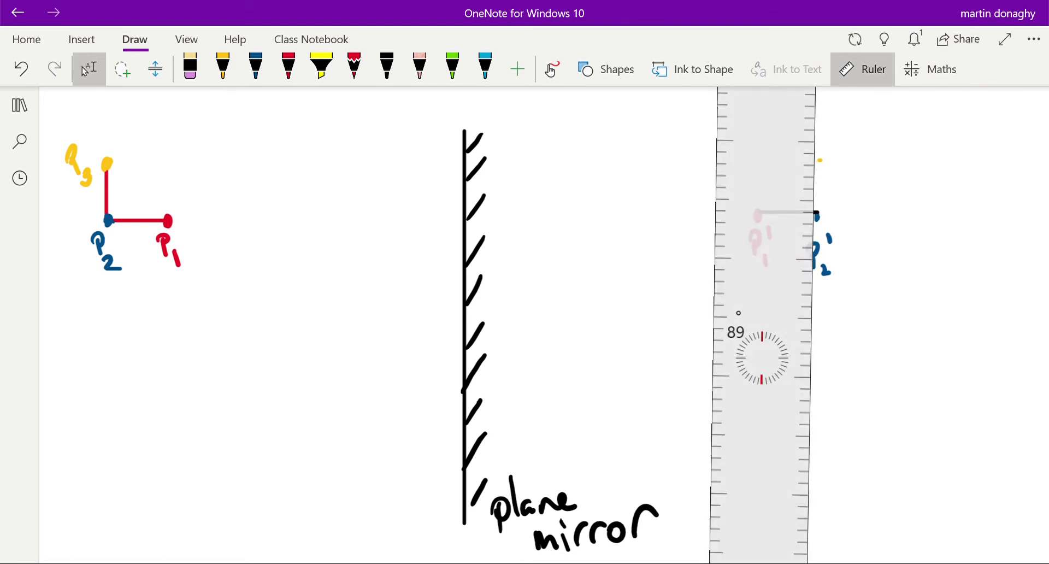
pyautogui.moveTo(762, 358); pyautogui.dragTo(766, 359)
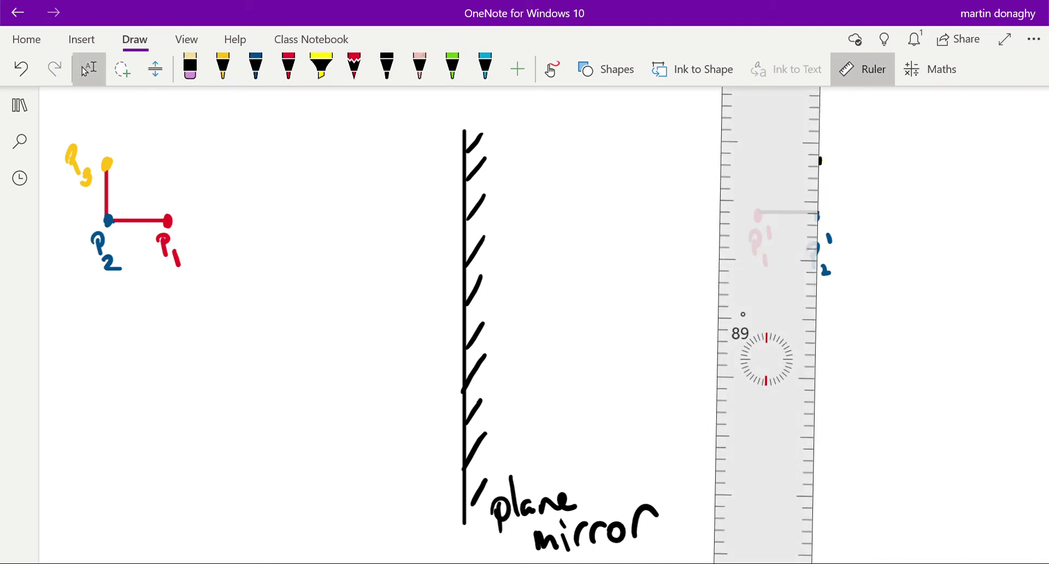
pyautogui.moveTo(821, 166); pyautogui.dragTo(820, 204)
pyautogui.click(862, 69)
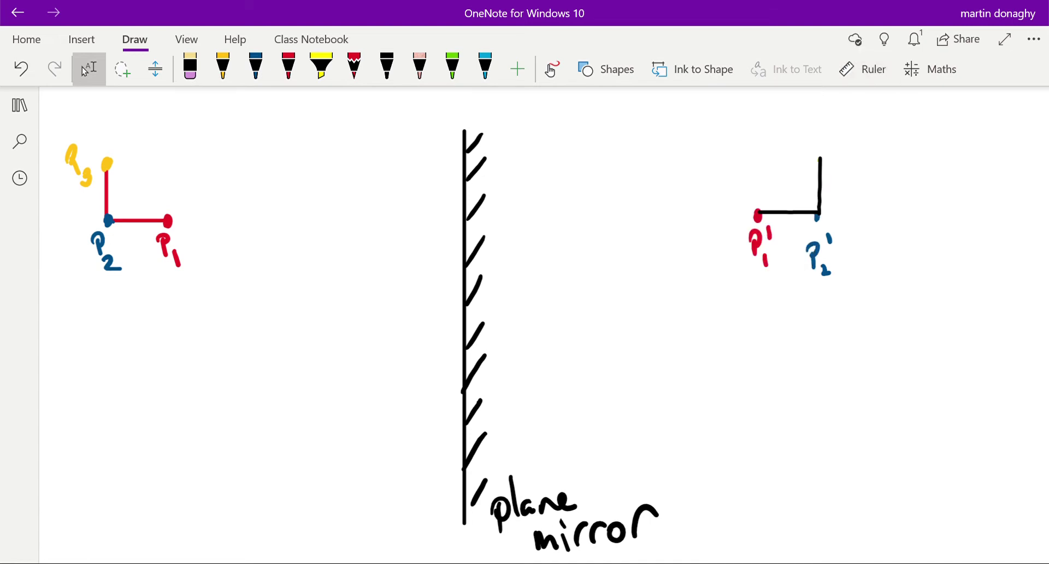
# - Mark the upper end of the image's vertical line with a larger yellow dot and label it P3'
pyautogui.click(223, 67)
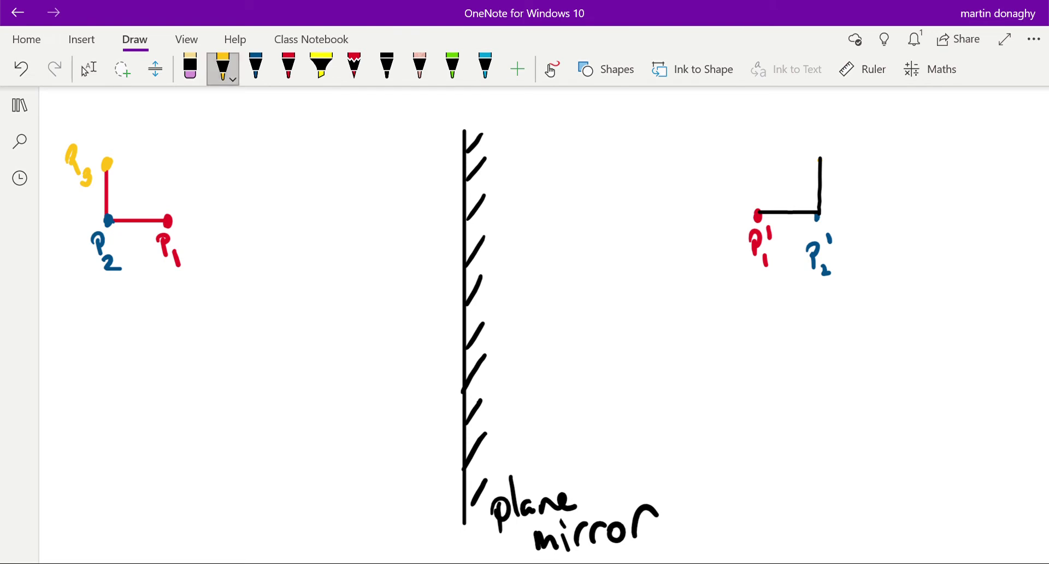
pyautogui.click(822, 158)
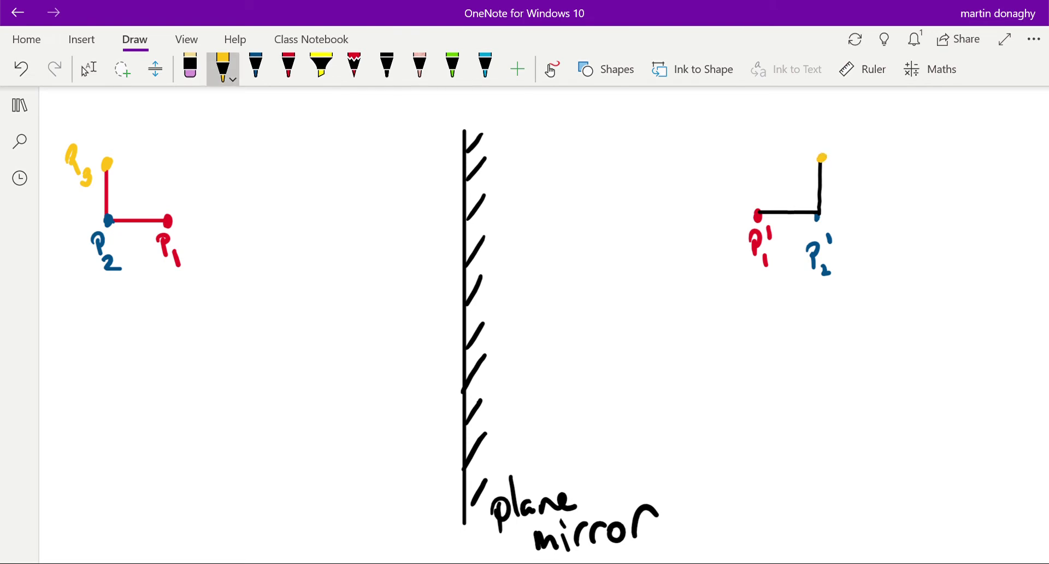
pyautogui.moveTo(839, 136)
pyautogui.mouseDown()
pyautogui.moveTo(850, 171)
pyautogui.moveTo(862, 137)
pyautogui.mouseUp()
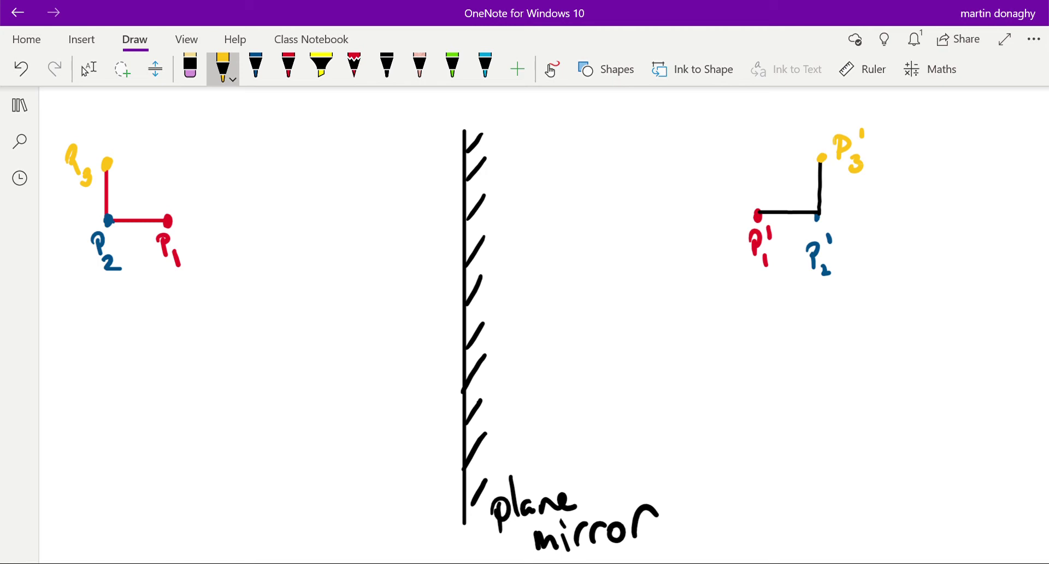
# - Draw a red incident ray from P1 to the mirror along the ruler at 28°, with an arrowhead pointing towards the mirror
pyautogui.click(863, 69)
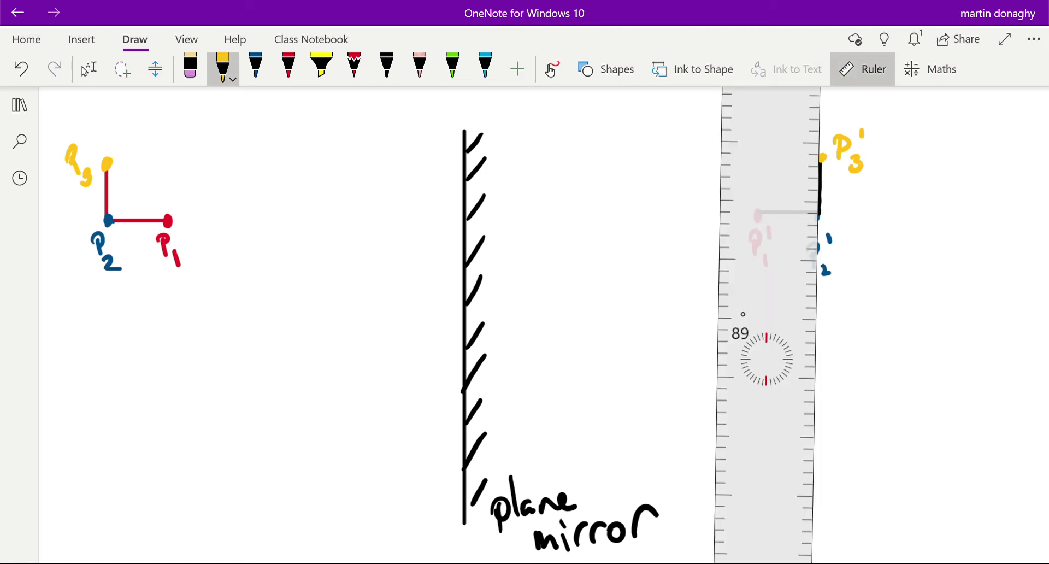
pyautogui.moveTo(767, 359); pyautogui.dragTo(341, 376)
pyautogui.click(289, 68)
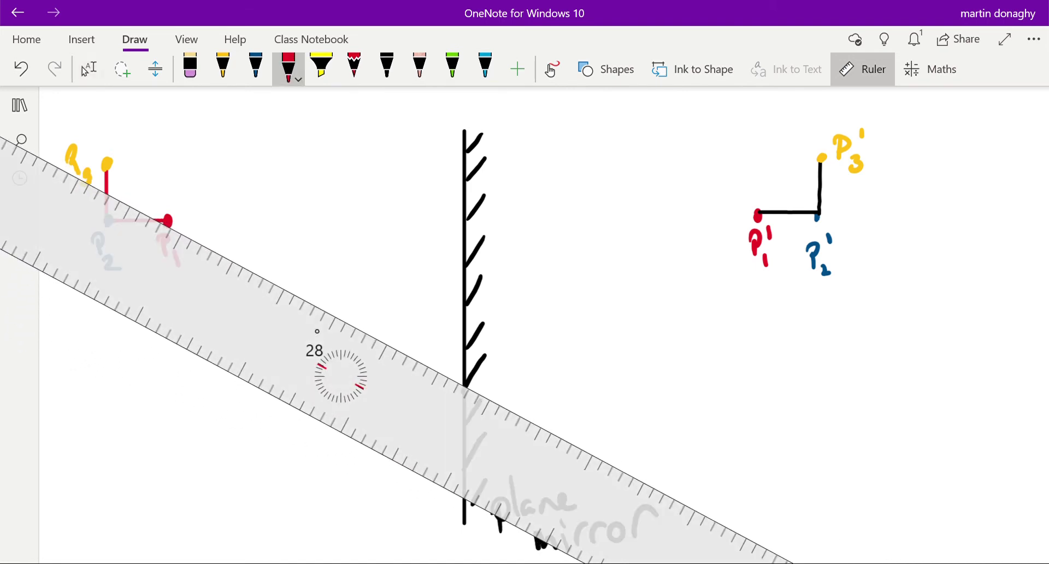
pyautogui.moveTo(168, 220); pyautogui.dragTo(465, 383)
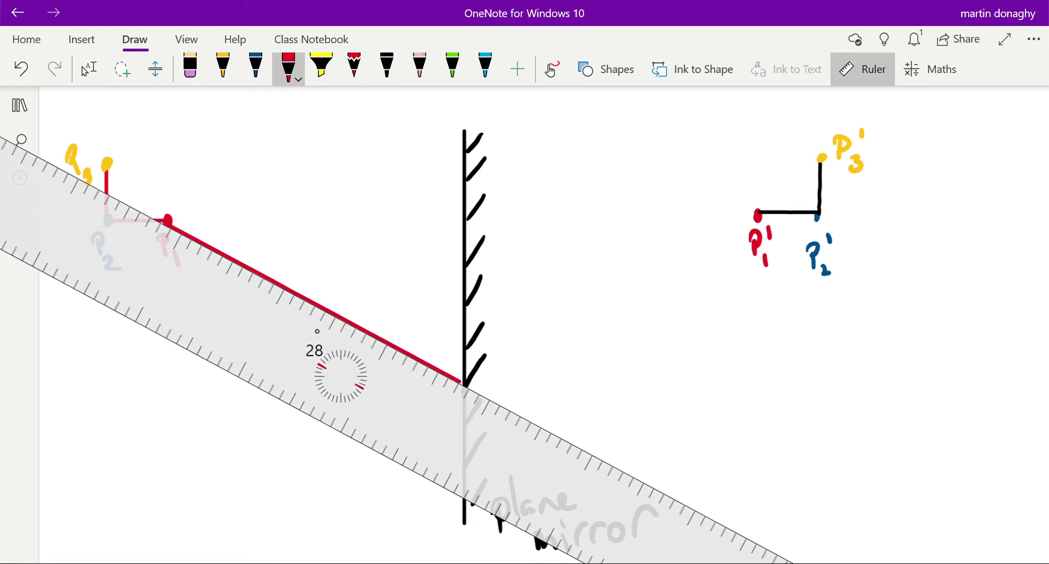
pyautogui.moveTo(341, 377); pyautogui.dragTo(311, 432)
pyautogui.moveTo(299, 307); pyautogui.dragTo(322, 309)
# - Draw the reflected ray in red with an outgoing arrowhead, extended as a dashed line behind the mirror to P1', using the ruler at 30°
pyautogui.moveTo(311, 431); pyautogui.dragTo(529, 405)
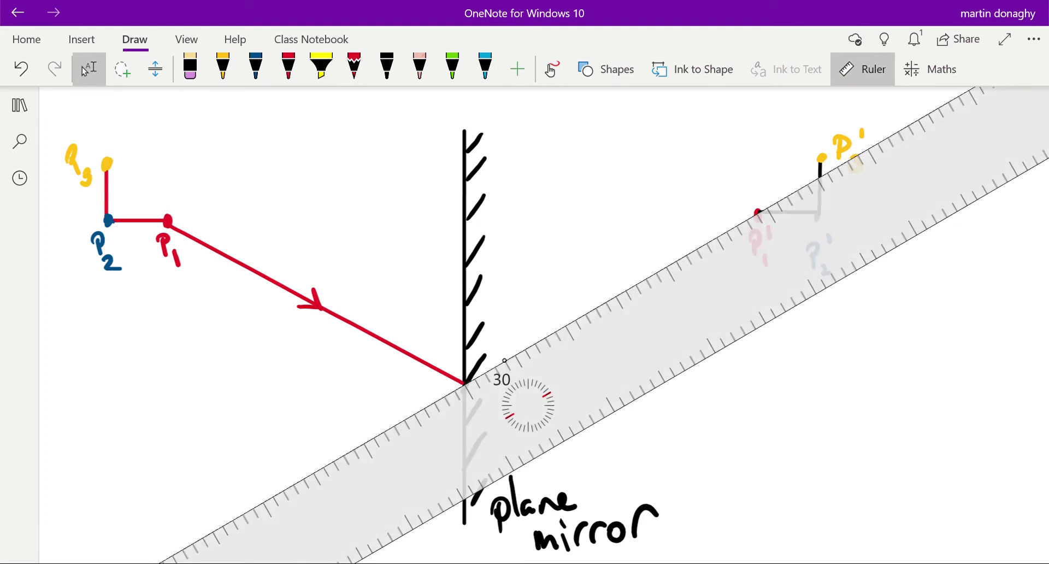
pyautogui.click(288, 66)
pyautogui.moveTo(760, 211); pyautogui.dragTo(206, 533)
pyautogui.moveTo(529, 406); pyautogui.dragTo(590, 534)
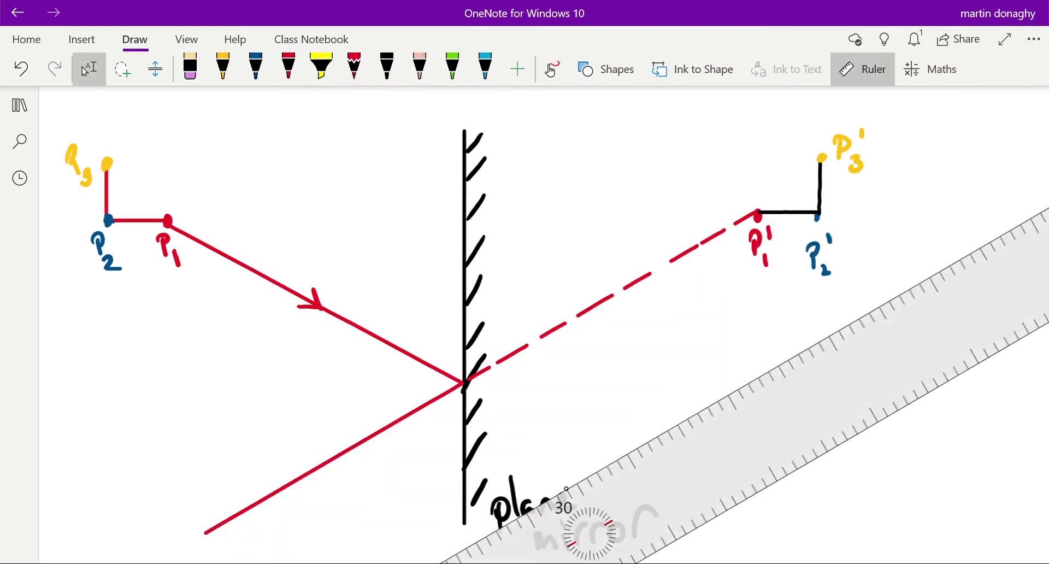
pyautogui.moveTo(361, 435)
pyautogui.mouseDown()
pyautogui.moveTo(349, 449)
pyautogui.moveTo(370, 456)
pyautogui.mouseUp()
# - Draw a second red incident ray from P1 to the upper part of the mirror along the ruler at 8°, with an arrowhead towards the mirror
pyautogui.moveTo(590, 534); pyautogui.dragTo(378, 245)
pyautogui.click(88, 69)
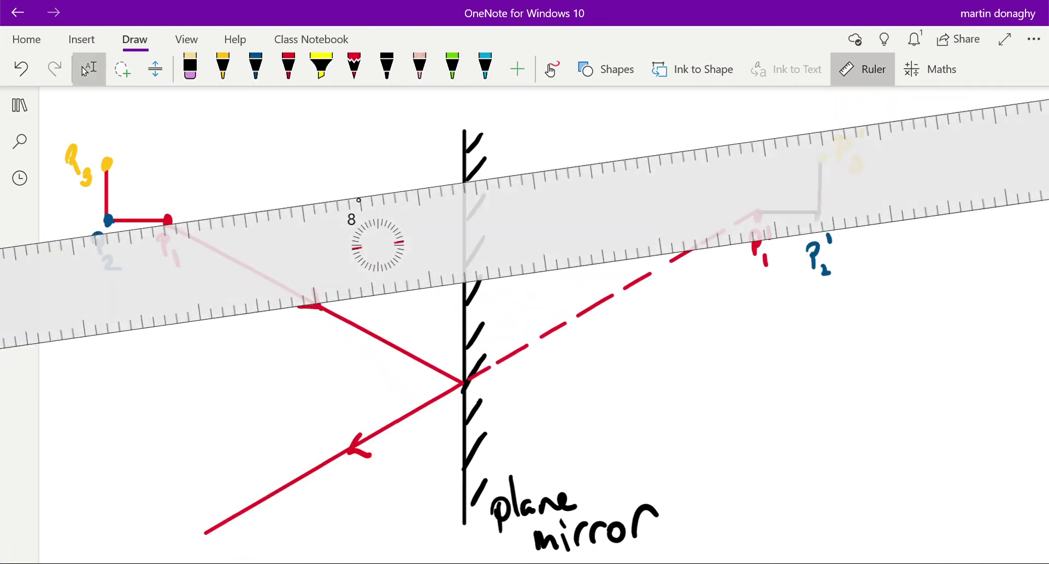
pyautogui.click(288, 67)
pyautogui.moveTo(168, 220); pyautogui.dragTo(447, 182)
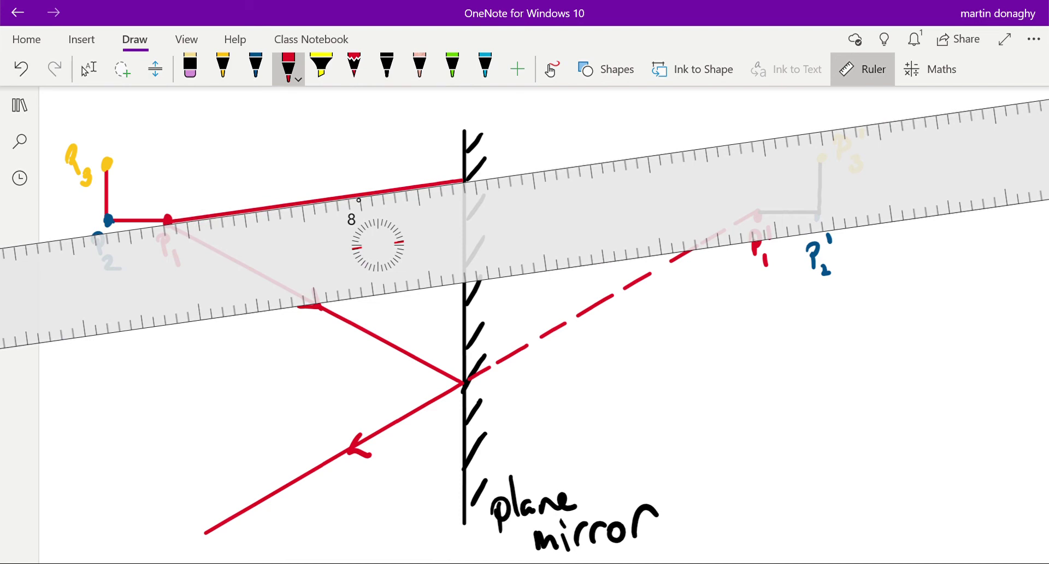
pyautogui.moveTo(379, 245); pyautogui.dragTo(363, 555)
pyautogui.moveTo(338, 195); pyautogui.dragTo(356, 197)
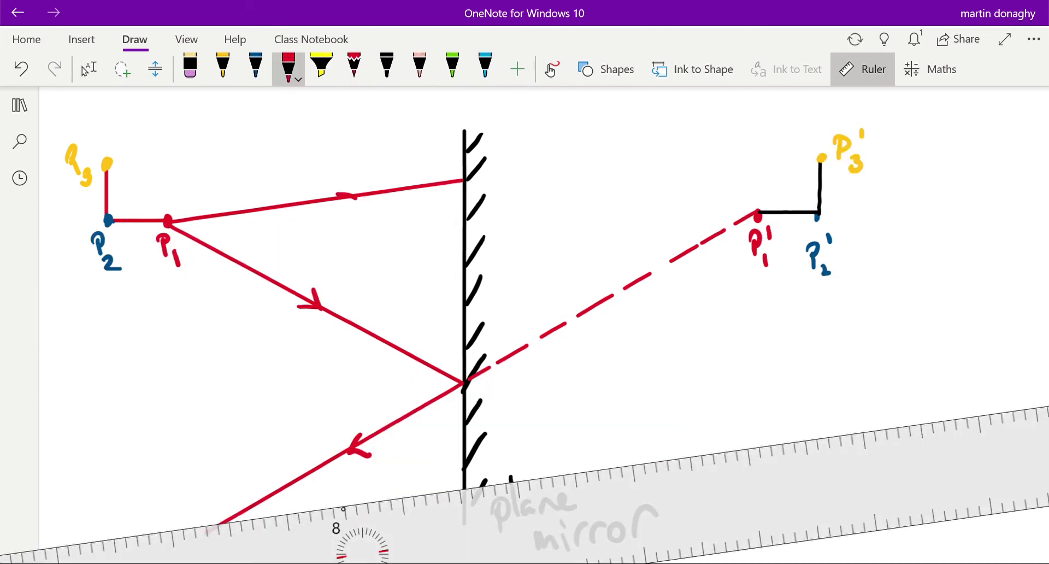
# - Draw the upper reflected ray in red with an outgoing arrowhead, extended as a dashed line behind the mirror to P1', using the ruler at 6°
pyautogui.moveTo(363, 555); pyautogui.dragTo(590, 384)
pyautogui.scroll(-10, 525, 273)
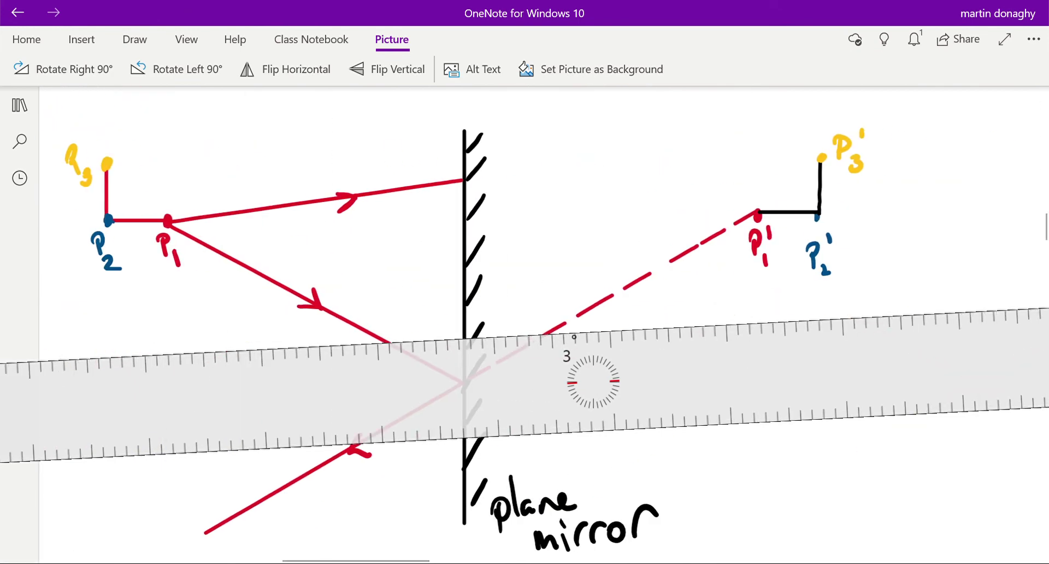
pyautogui.moveTo(594, 382)
pyautogui.mouseDown()
pyautogui.moveTo(583, 368)
pyautogui.moveTo(621, 251)
pyautogui.mouseUp()
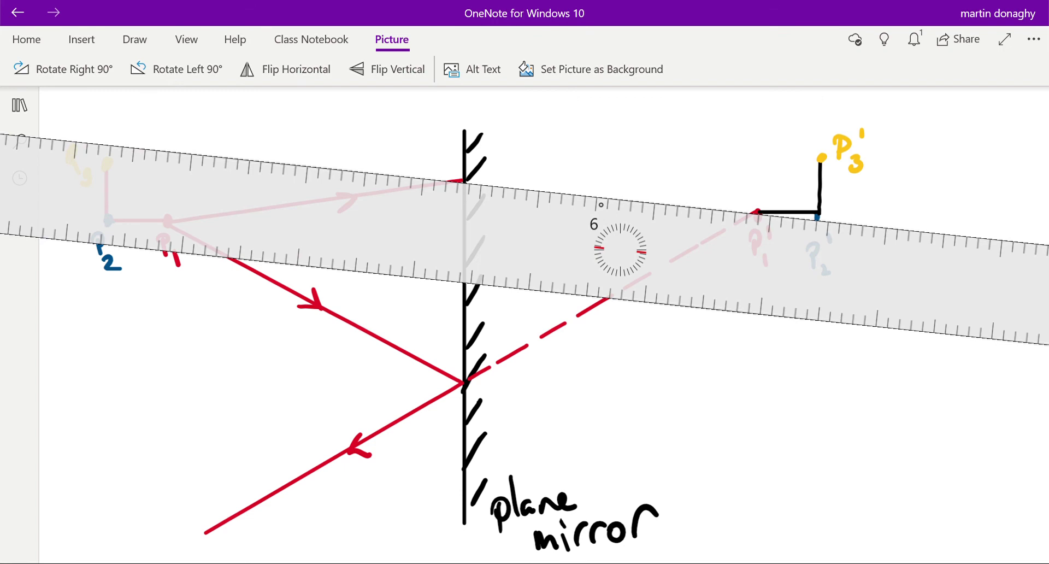
pyautogui.moveTo(712, 207); pyautogui.dragTo(701, 206)
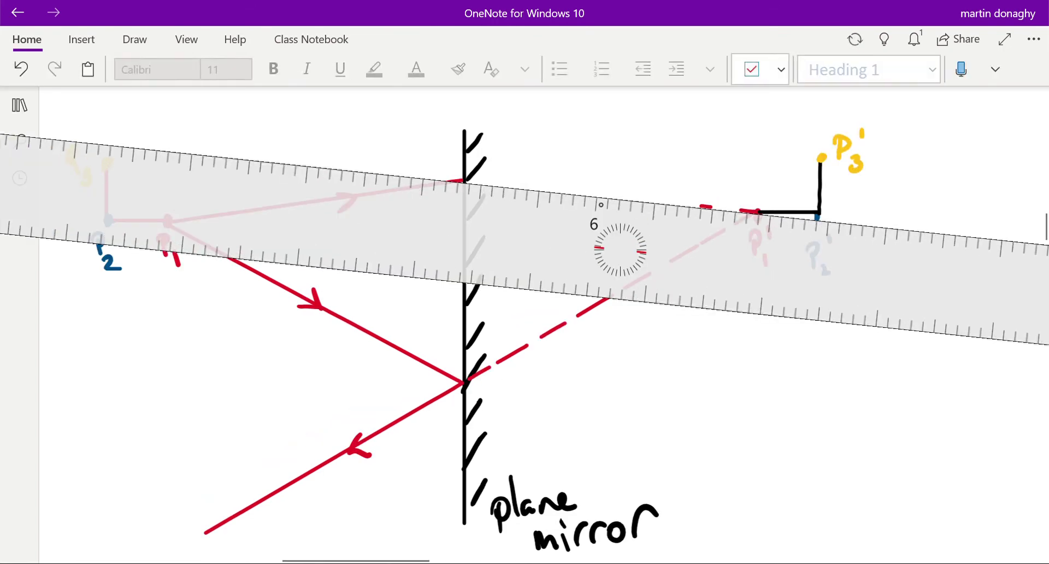
pyautogui.moveTo(472, 181); pyautogui.dragTo(498, 183)
pyautogui.moveTo(523, 188); pyautogui.dragTo(677, 204)
pyautogui.moveTo(463, 181); pyautogui.dragTo(139, 146)
pyautogui.moveTo(620, 249); pyautogui.dragTo(629, 382)
pyautogui.moveTo(307, 176); pyautogui.dragTo(301, 156)
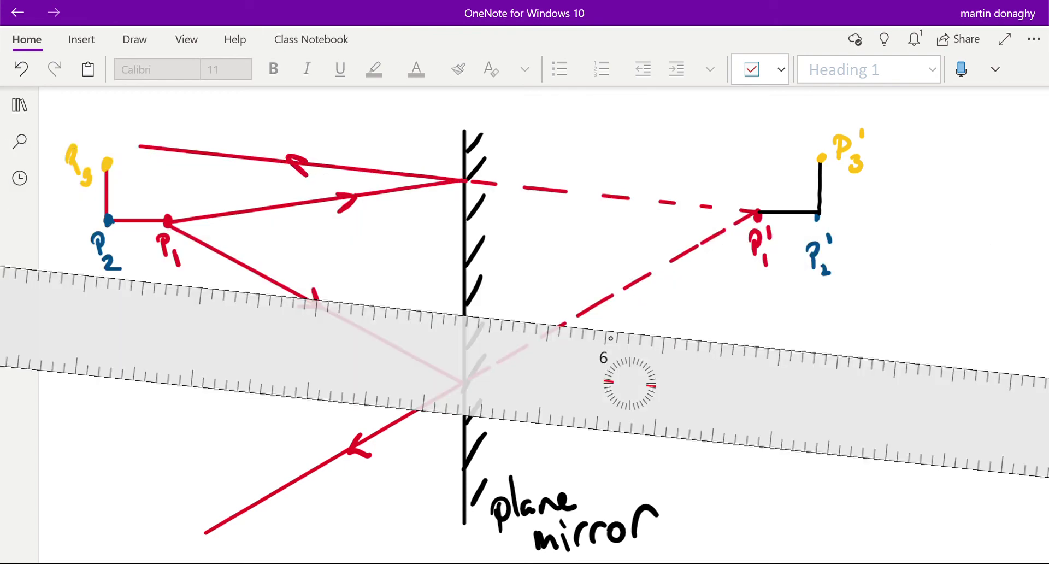
# - Draw red dashed normals in front of the mirror at both points of incidence with the ruler at 0°, and move the ruler clear of the upper one
pyautogui.moveTo(629, 383)
pyautogui.mouseDown()
pyautogui.moveTo(490, 391)
pyautogui.moveTo(495, 435)
pyautogui.mouseUp()
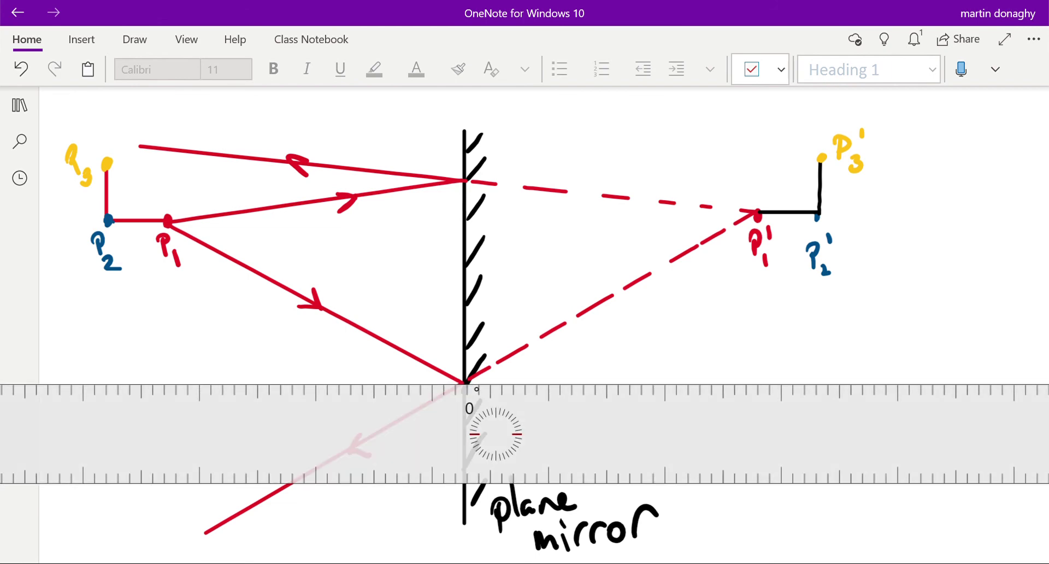
pyautogui.moveTo(301, 381); pyautogui.dragTo(396, 381)
pyautogui.moveTo(418, 382); pyautogui.dragTo(431, 381)
pyautogui.moveTo(496, 434)
pyautogui.mouseDown()
pyautogui.moveTo(495, 257)
pyautogui.moveTo(508, 232)
pyautogui.mouseUp()
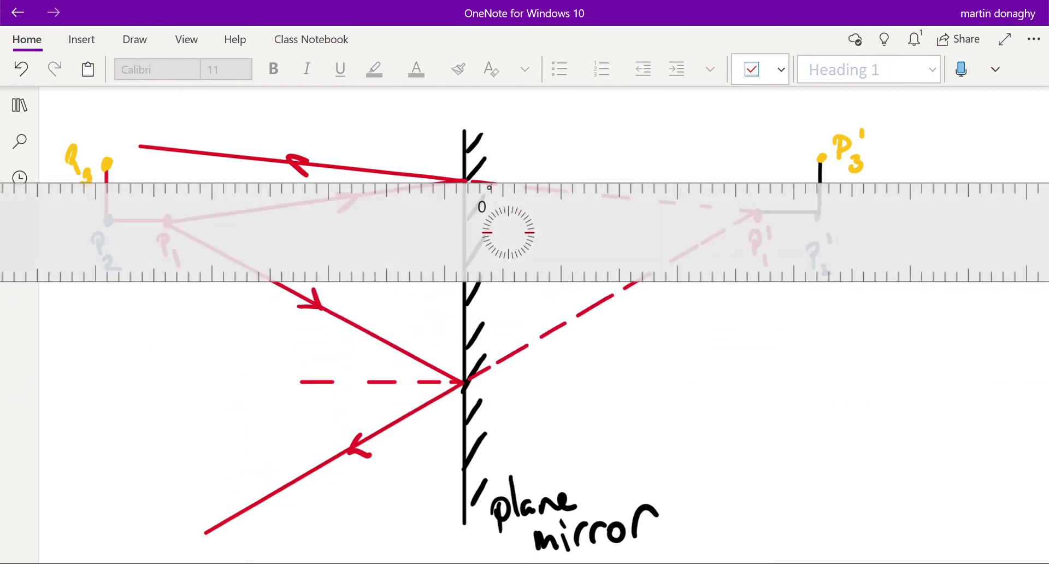
pyautogui.moveTo(249, 180); pyautogui.dragTo(326, 180)
pyautogui.moveTo(349, 180); pyautogui.dragTo(376, 180)
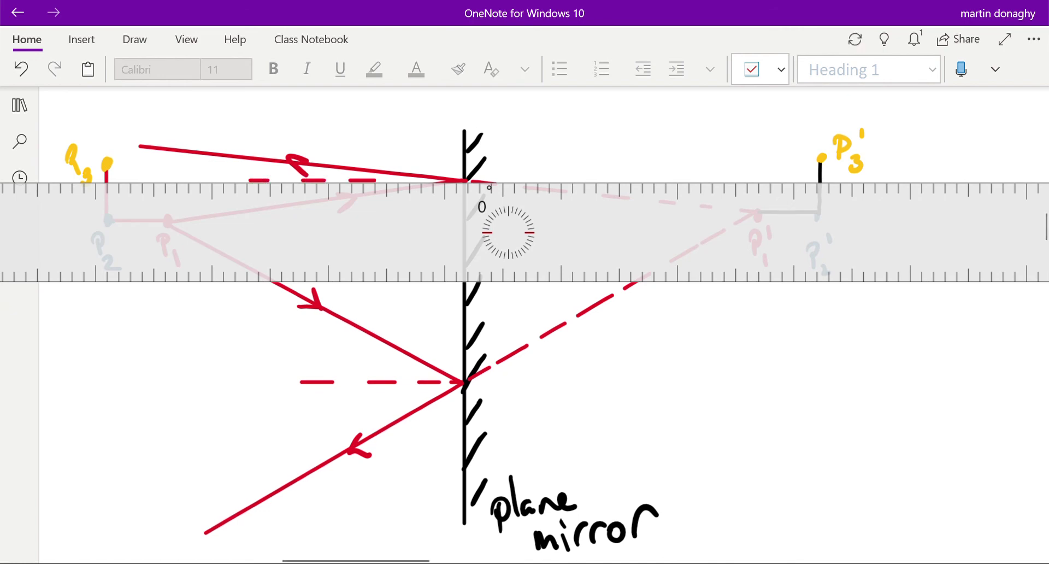
pyautogui.moveTo(509, 232); pyautogui.dragTo(448, 409)
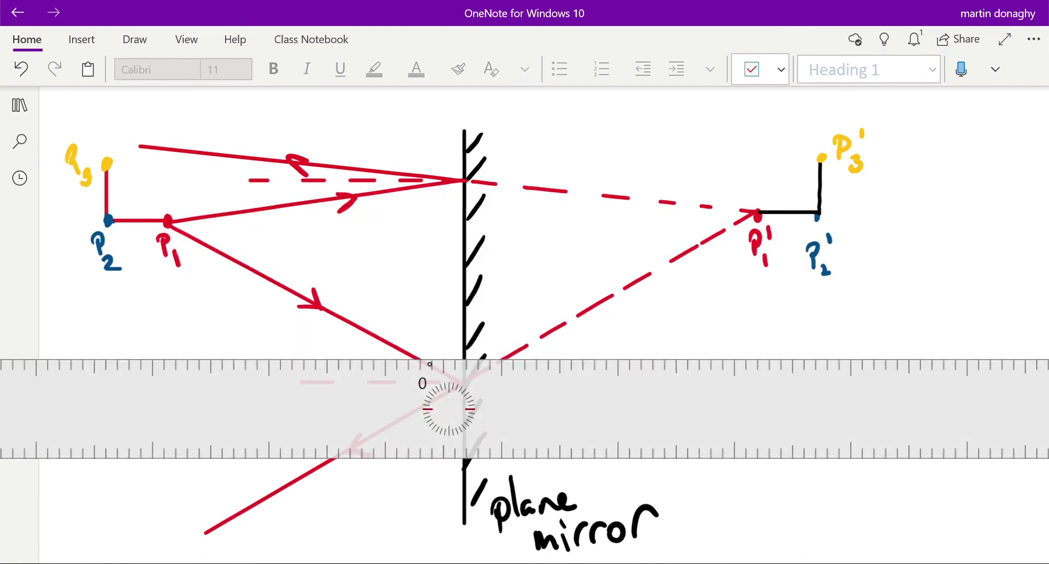